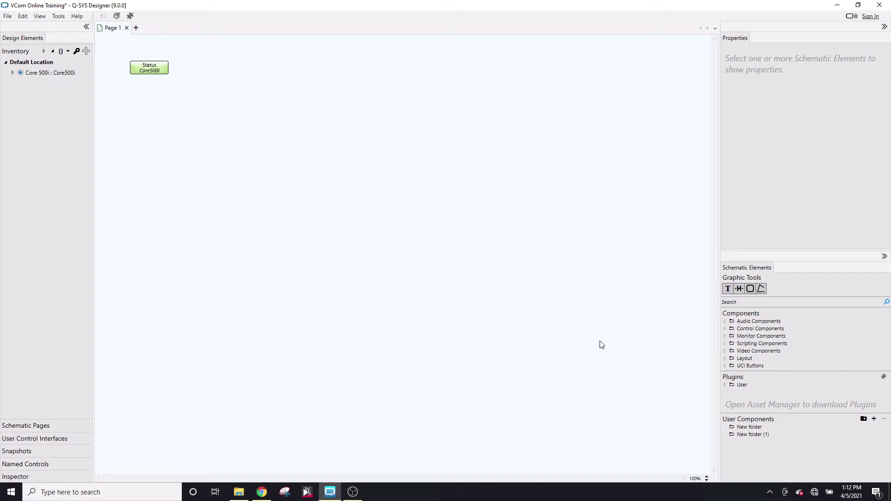
Expand the user plugins and their Alcorn McBride folder to list the V-Com plugins
left_click(726, 386)
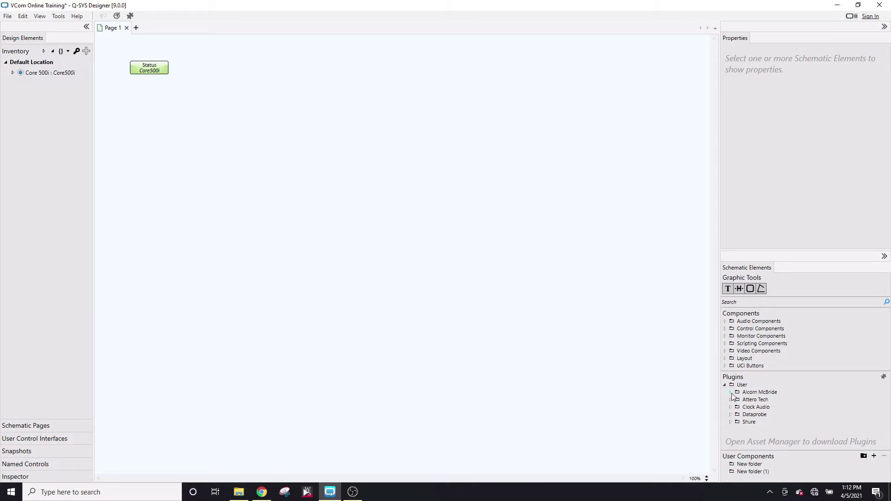
left_click(731, 392)
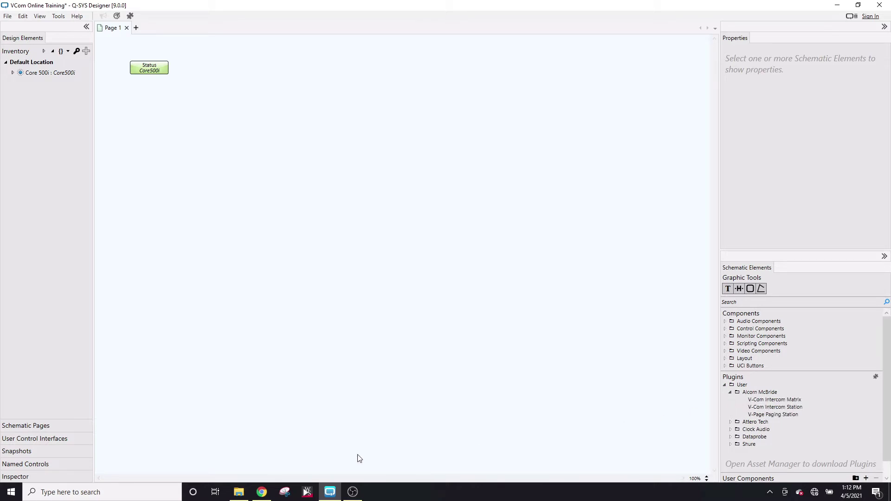
Switch to Chrome and examine the V-Com VC12X downloads for the firmware and Q-Sys plugin release, then minimize the browser
left_click(267, 494)
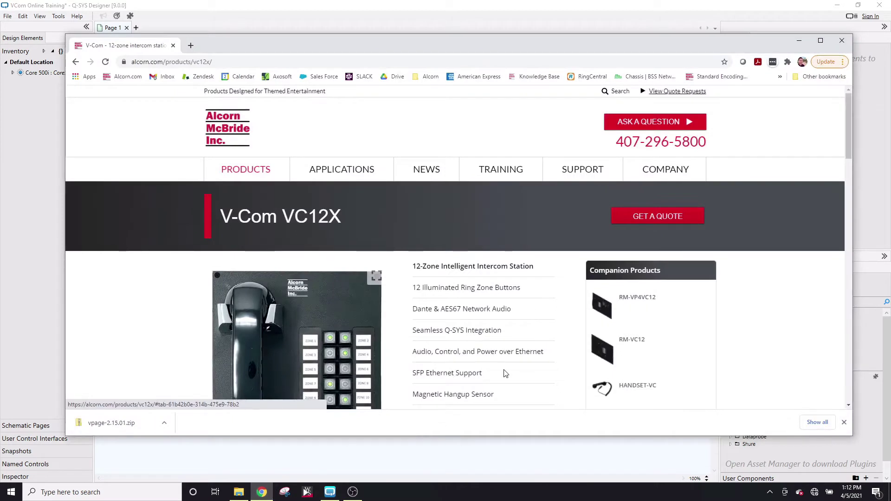
scroll(537, 319, "down", 10)
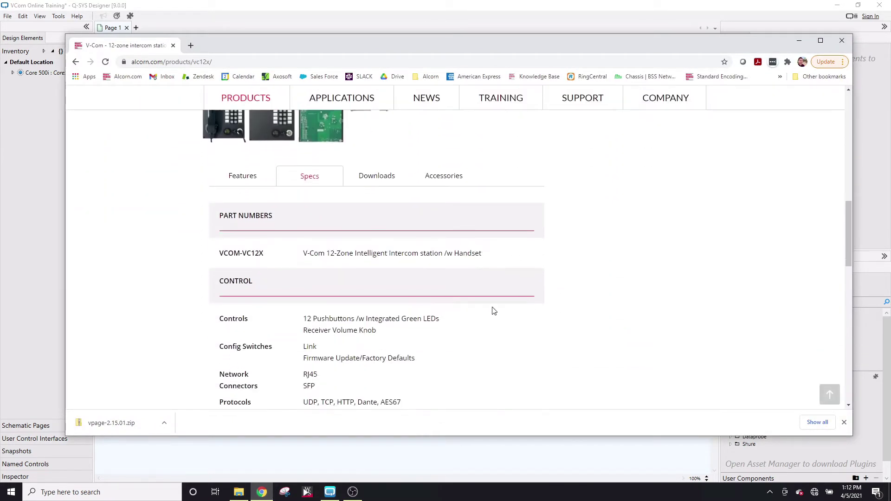
left_click(392, 177)
scroll(580, 329, "down", 4)
scroll(581, 329, "down", 6)
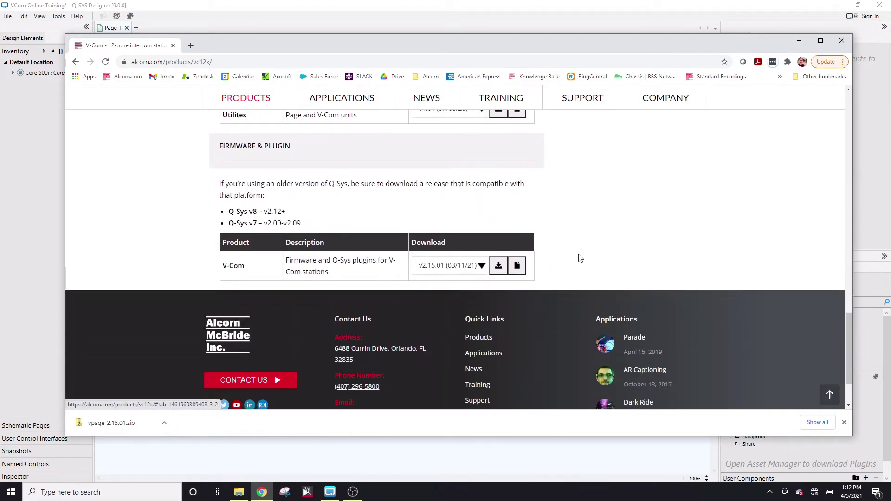
left_click(800, 44)
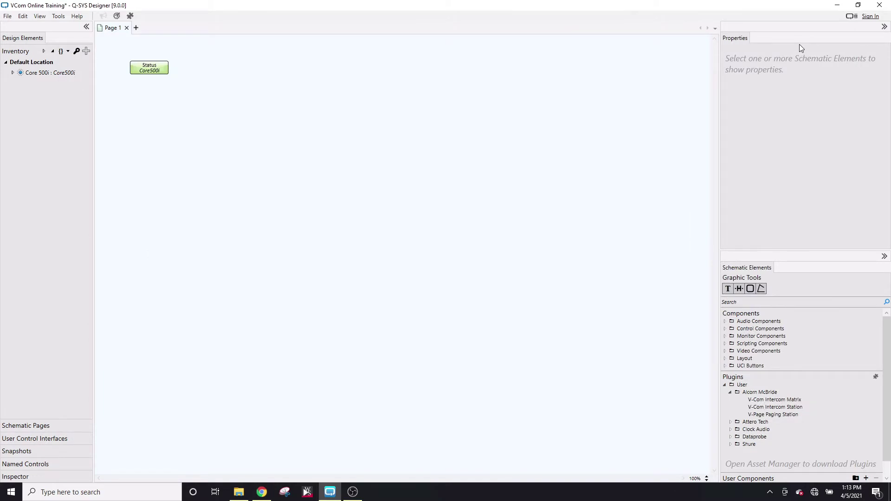
Switch to File Explorer to examine the Q-Sys Designer plugin files in the Alcorn McBride folder, then close the window
left_click(237, 493)
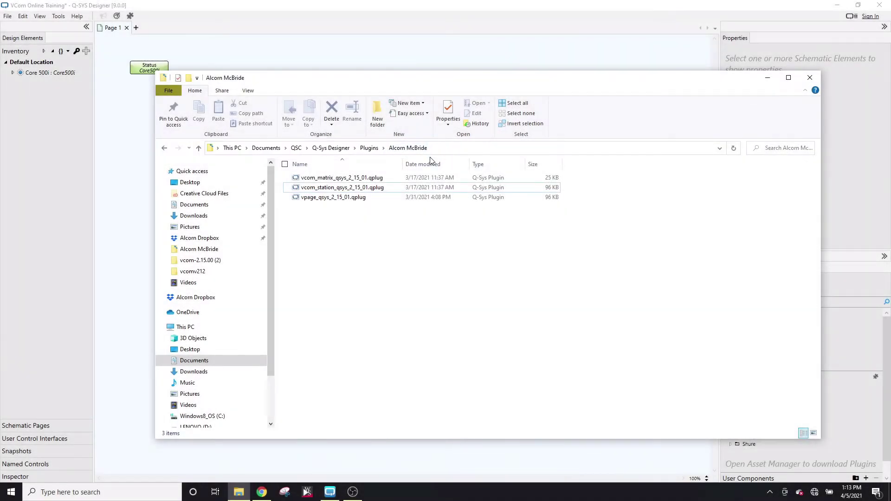
left_click(810, 78)
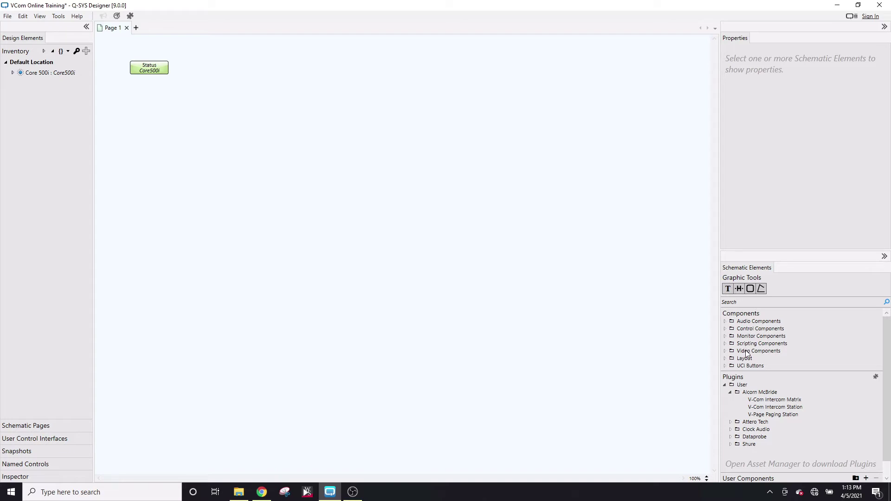
Place three V-Com Intercom Station plugins in a vertical column on the schematic page
left_click_drag(775, 407, 207, 141)
left_click(779, 409)
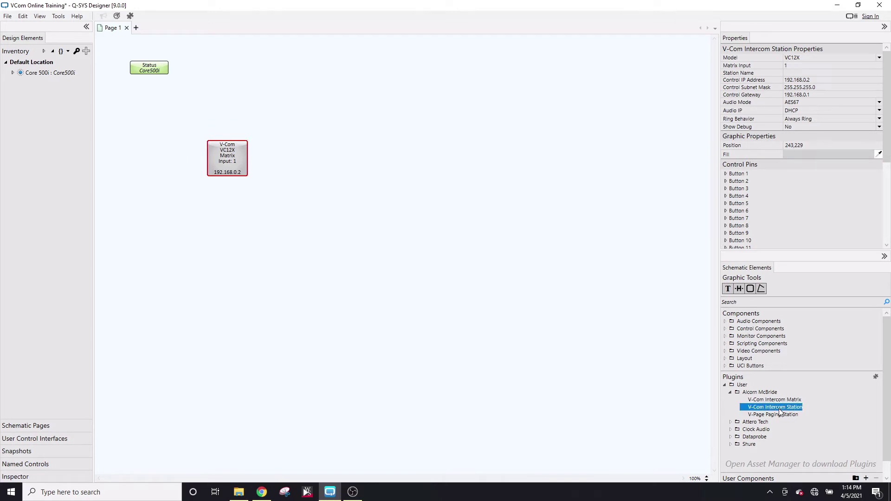
left_click_drag(779, 412, 211, 202)
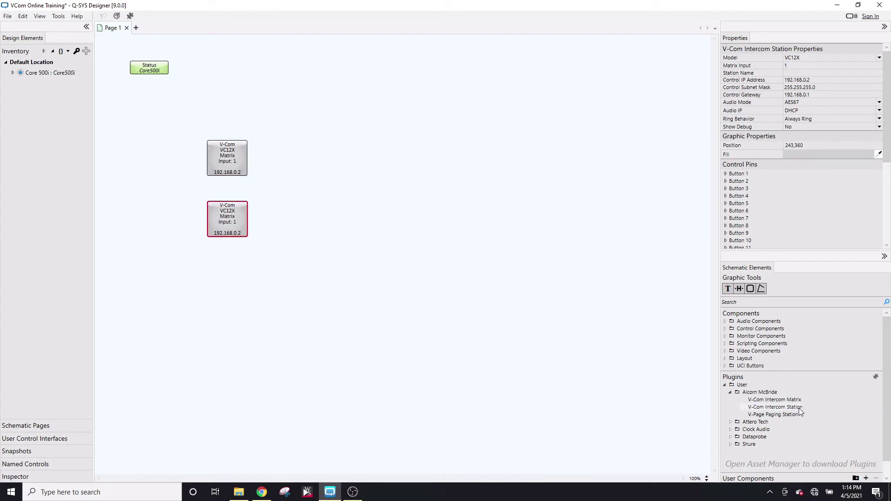
left_click_drag(798, 407, 209, 295)
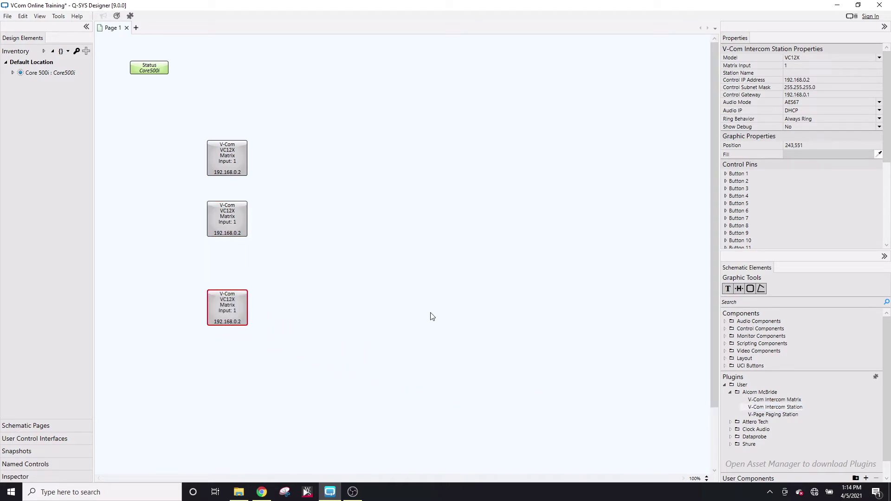
Place a V-Com Intercom Matrix plugin on the schematic to the right of the middle intercom station
left_click(799, 400)
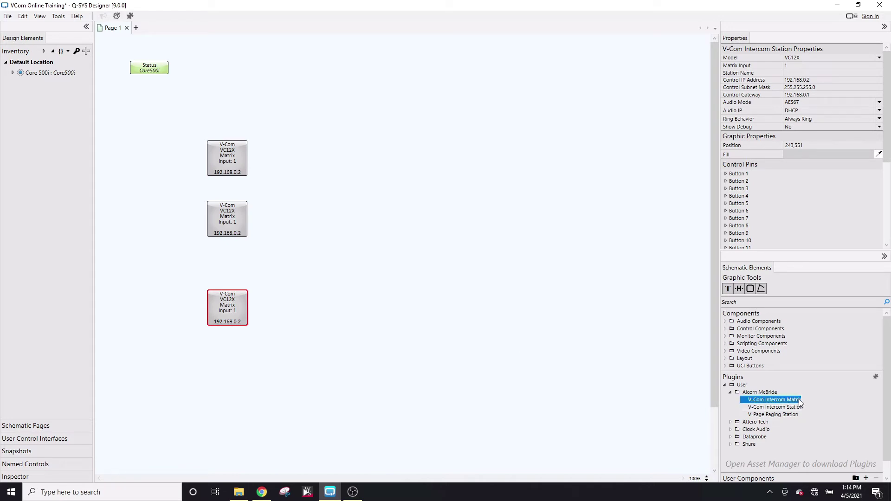
left_click_drag(794, 402, 344, 207)
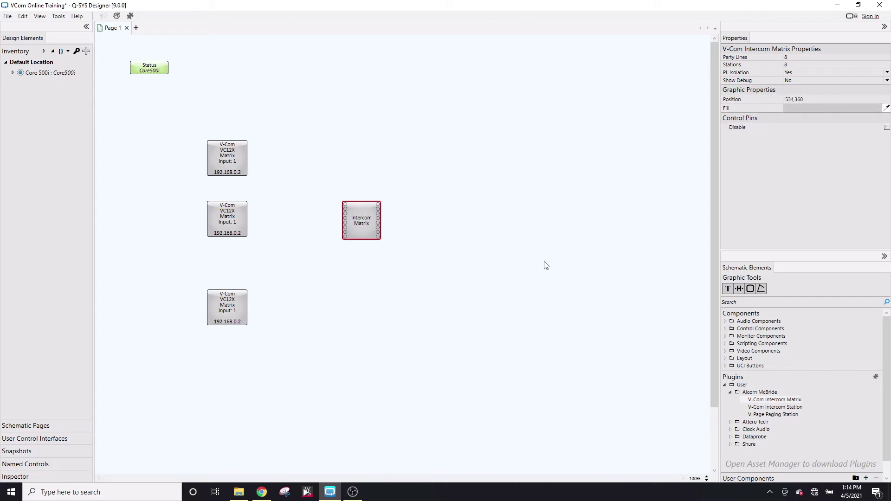
left_click(439, 268)
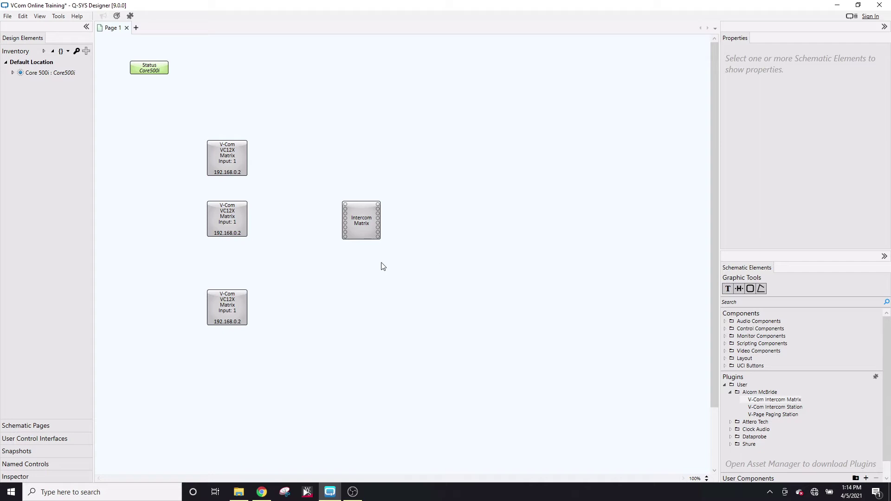
Configure the intercom matrix with 1 party line and 3 stations, keeping PL Isolation at Yes
left_click(367, 215)
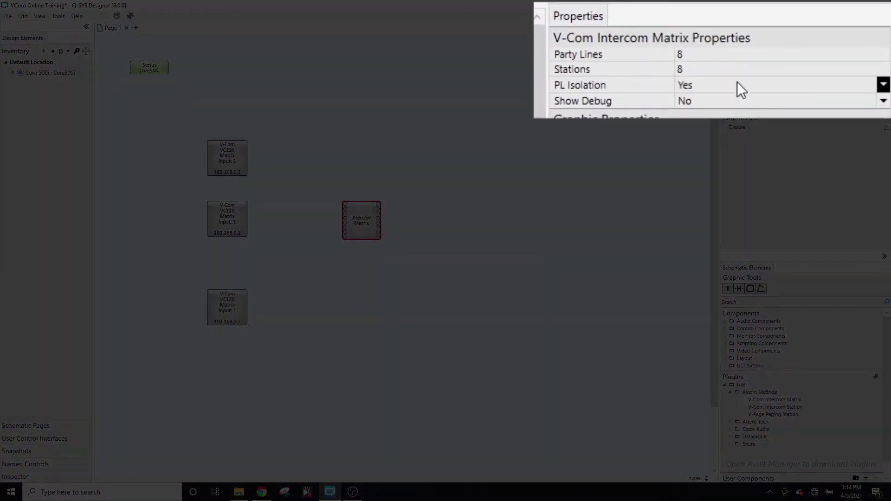
left_click(724, 55)
type("1")
left_click(734, 72)
type("3")
key("Return")
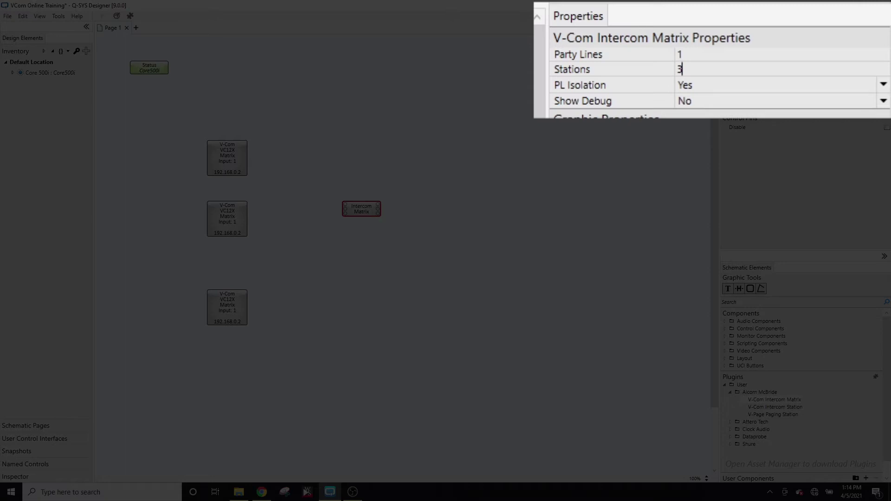
left_click(883, 85)
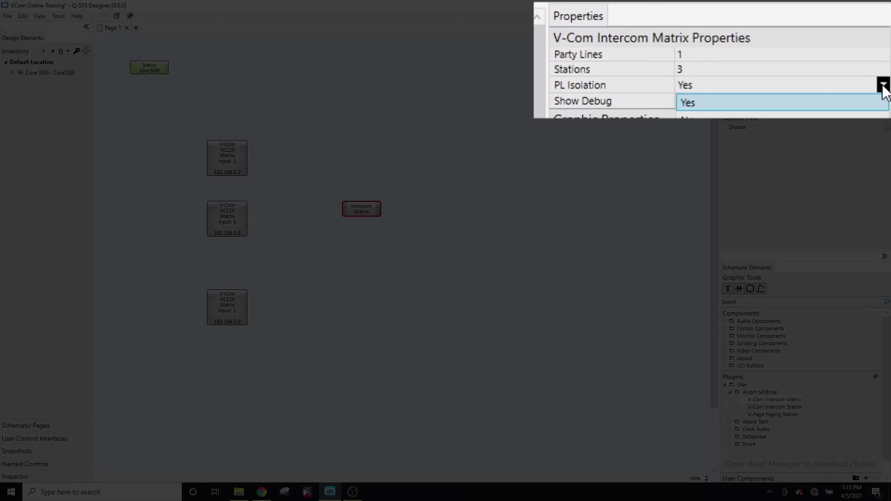
left_click(882, 87)
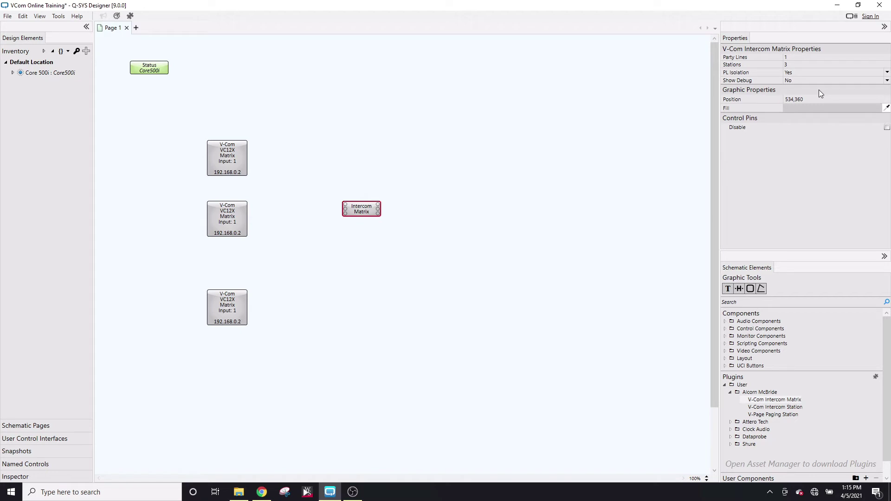
Keep the top intercom station's model as VC12X and name the station Load
left_click(227, 149)
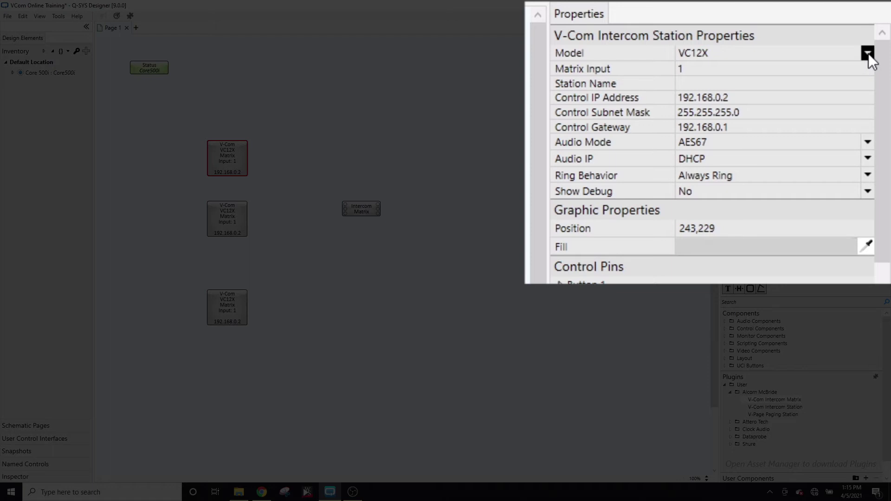
left_click(867, 54)
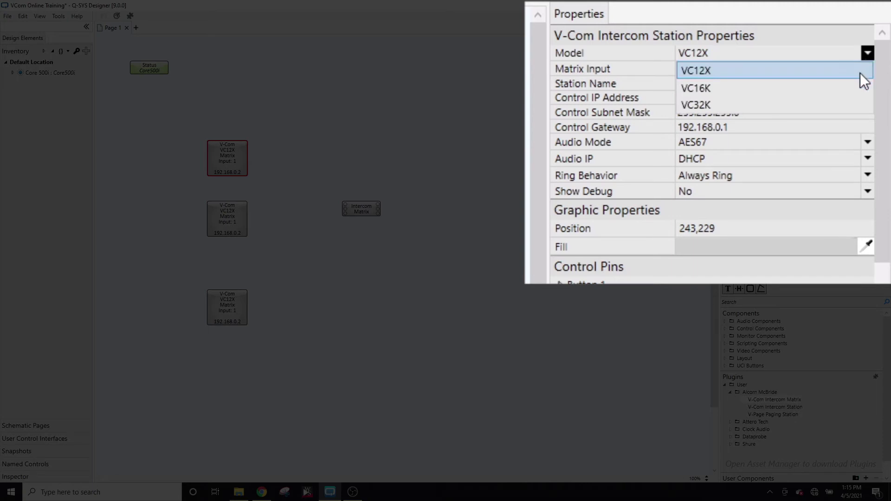
left_click(860, 74)
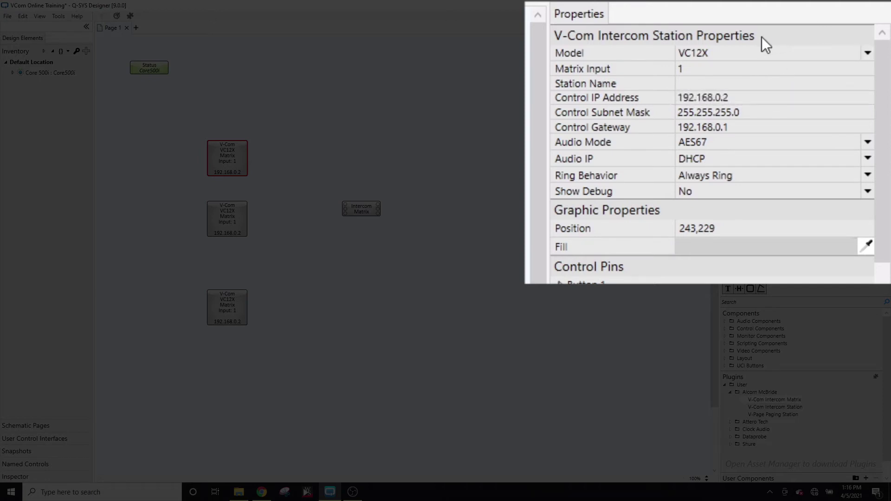
left_click(715, 80)
type("Load")
Set the Load station's control IP address to 192.168.1.86
left_click(769, 96)
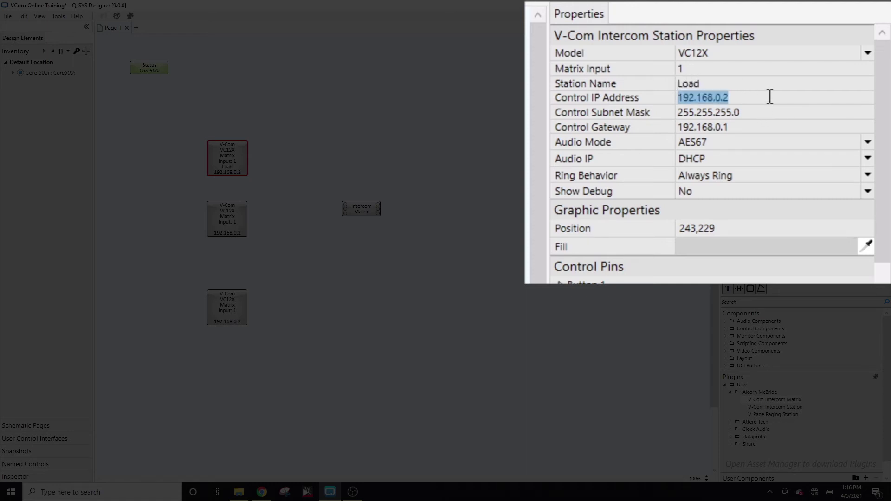
left_click(742, 97)
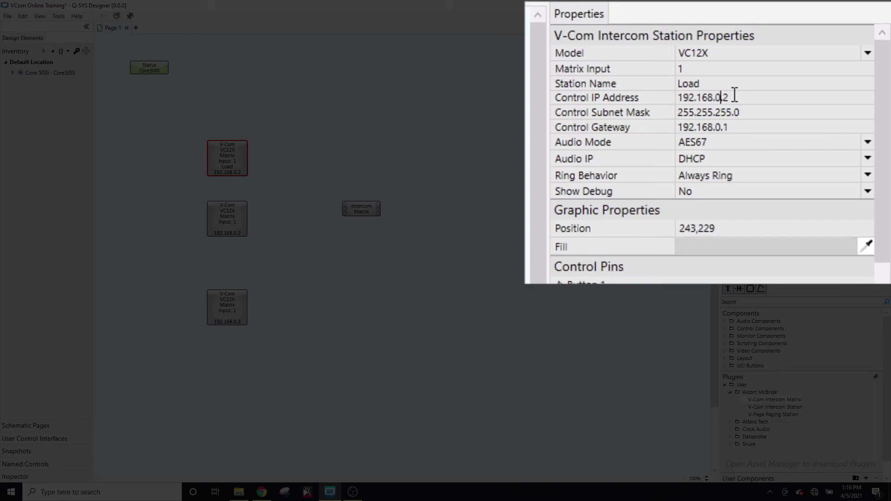
key("BackSpace")
type("1")
left_click(728, 98)
key("BackSpace")
type("86")
key("Return")
Keep the Load station's control subnet mask and set its control gateway to 192.168.1.1
left_click(765, 112)
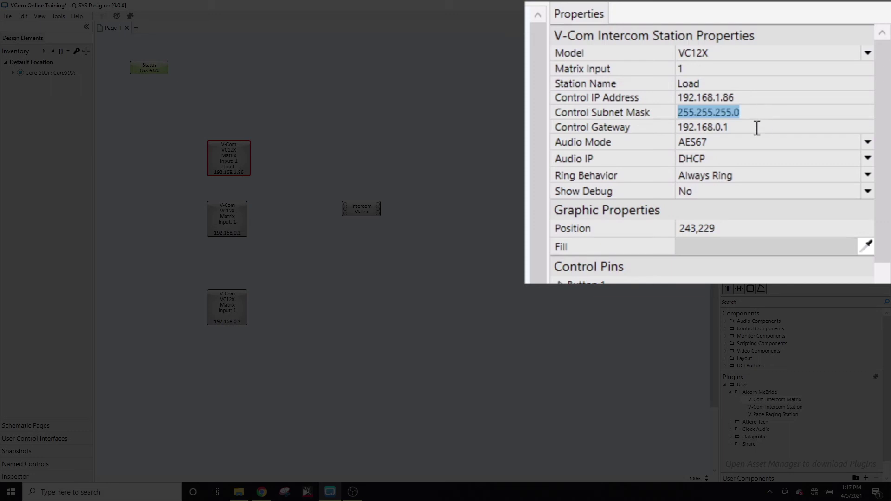
left_click(738, 127)
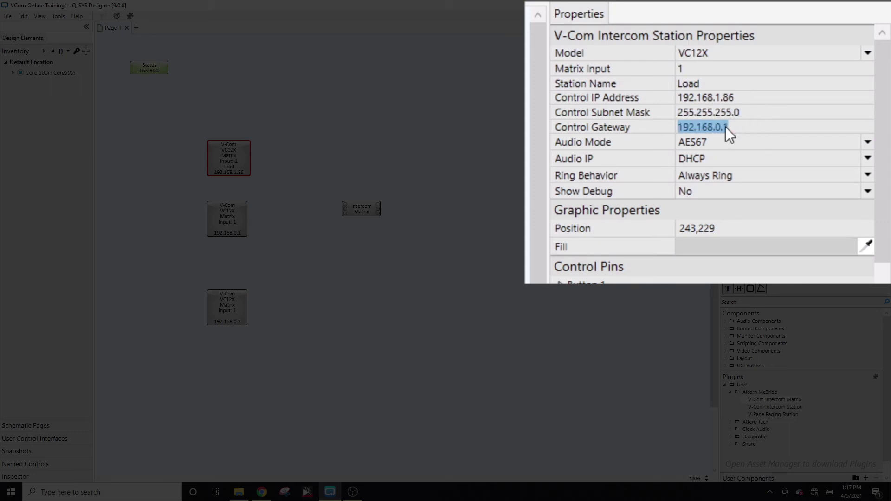
left_click(722, 123)
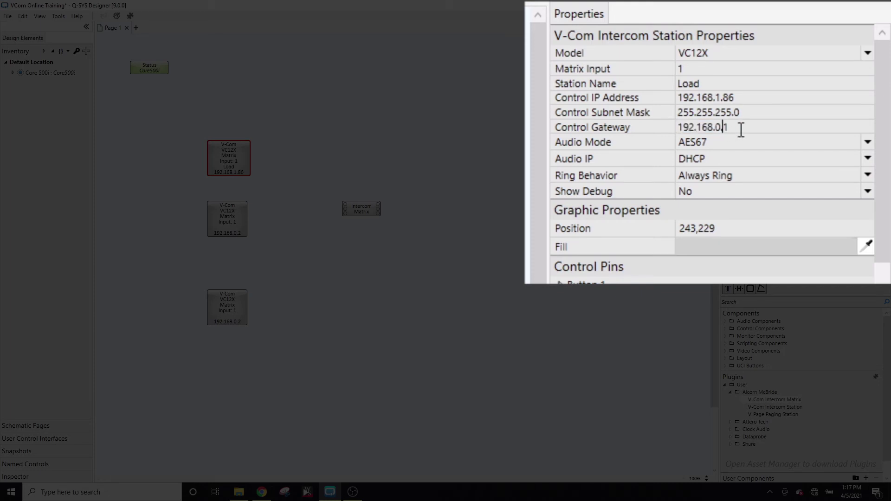
key("BackSpace")
type("1")
Keep the Load station's audio mode as AES67 and give it a static audio IP address of 192.168.1.87
left_click(866, 143)
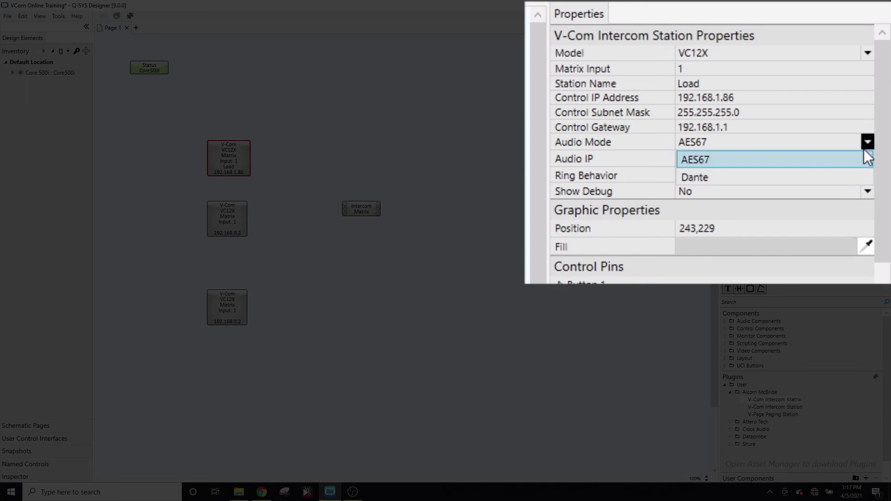
left_click(856, 154)
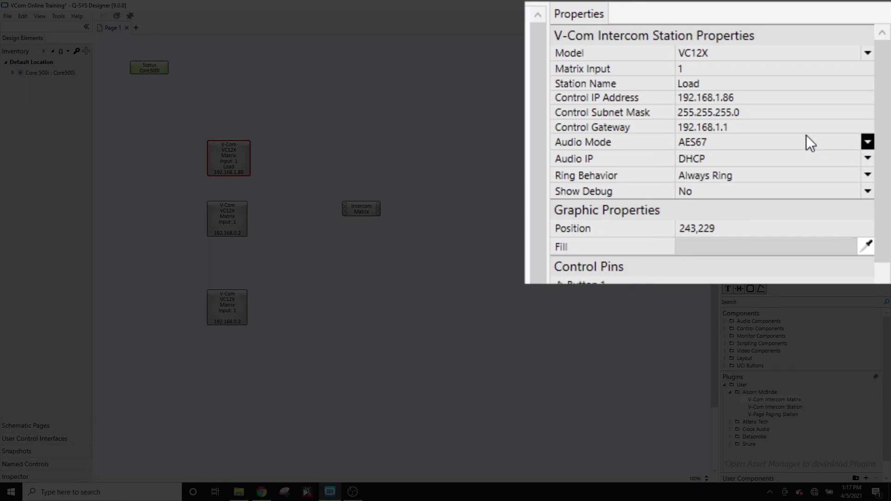
left_click(867, 159)
left_click(845, 193)
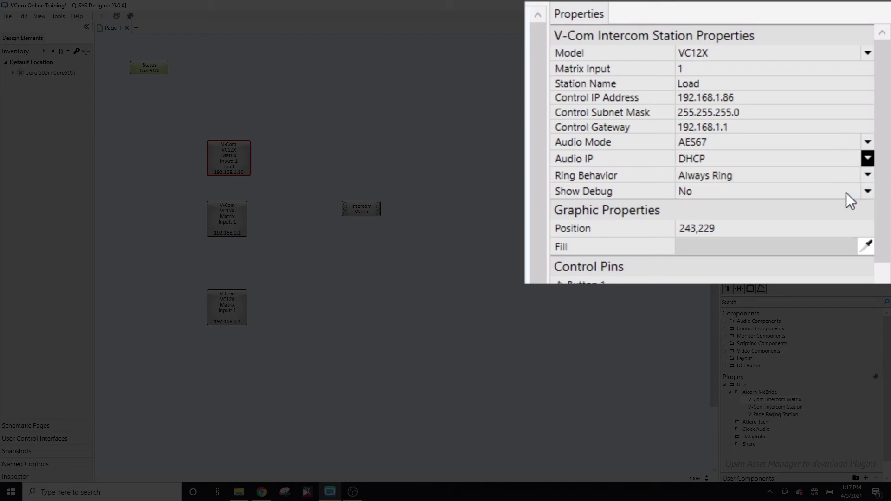
left_click(708, 174)
left_click(727, 175)
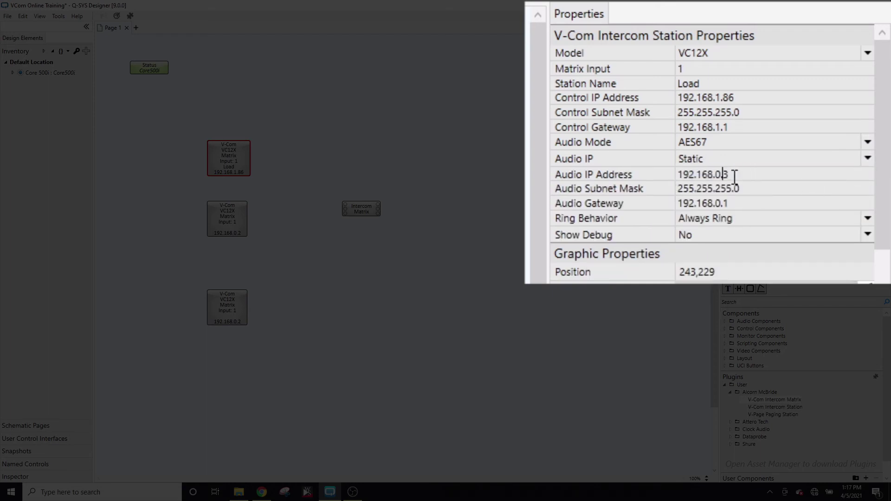
key("BackSpace")
key("BackSpace")
key("BackSpace")
type("1.87")
Set the Load station's audio gateway to 192.168.1.1
left_click(731, 204)
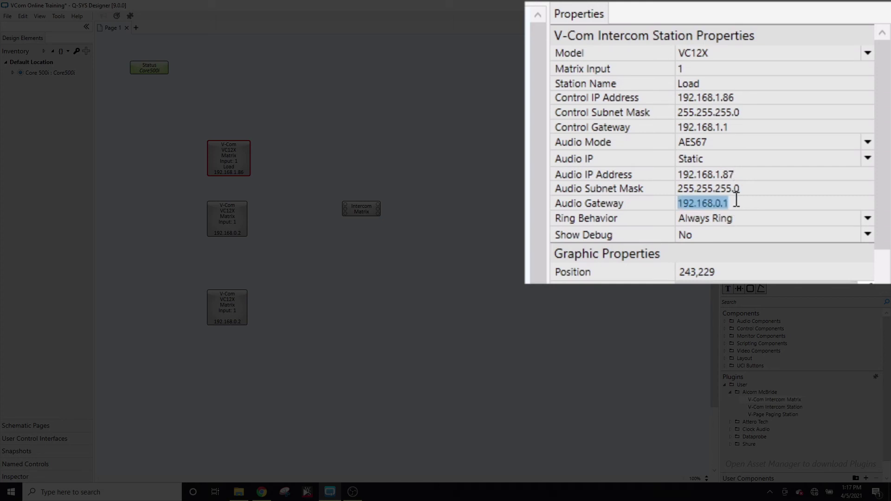
type("192.16")
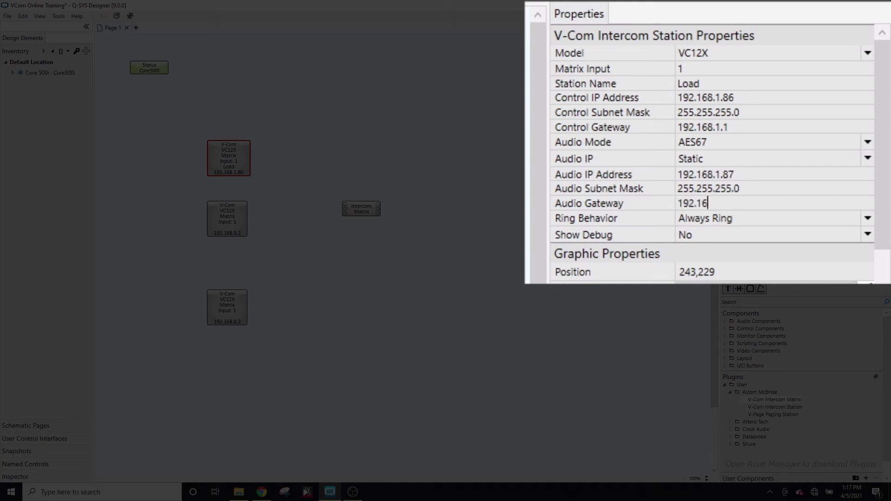
type("8.1.1")
Keep the Load station's ring behavior as Always Ring and its Show Debug option as No
left_click(869, 220)
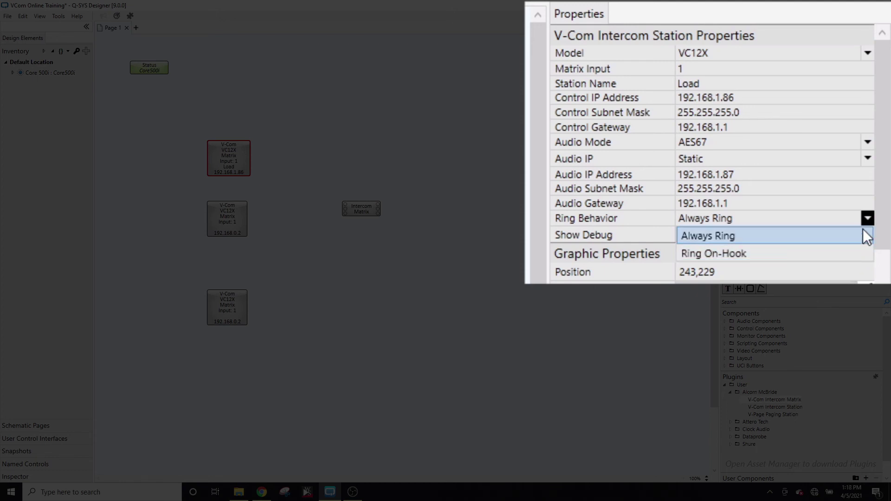
left_click(863, 231)
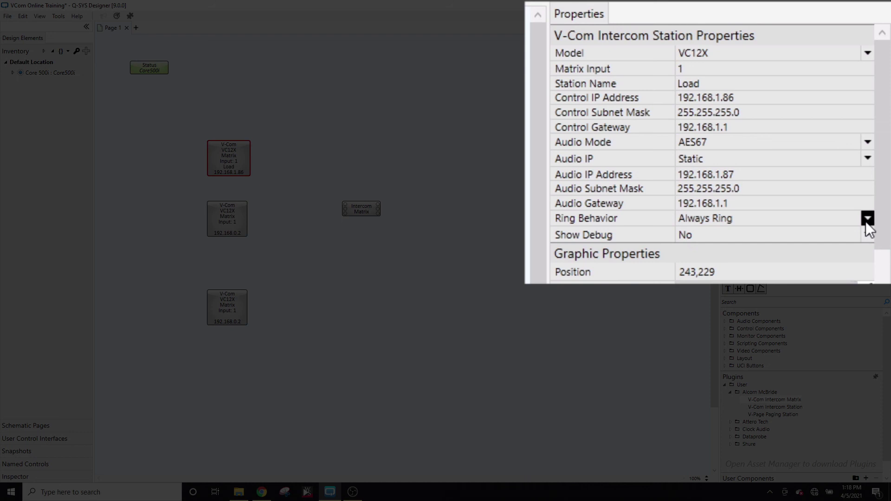
left_click(868, 235)
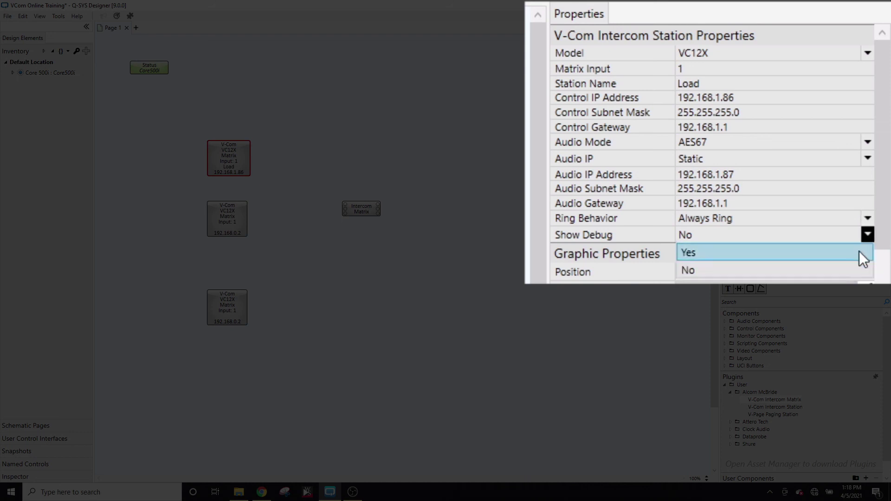
left_click(859, 277)
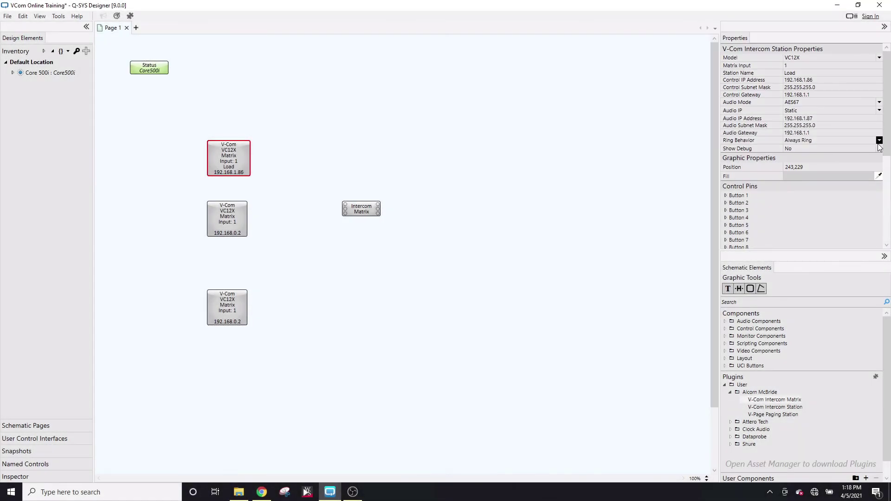
Assign the middle V-Com station to matrix input 2 and name it Unload
left_click(227, 218)
left_click(828, 64)
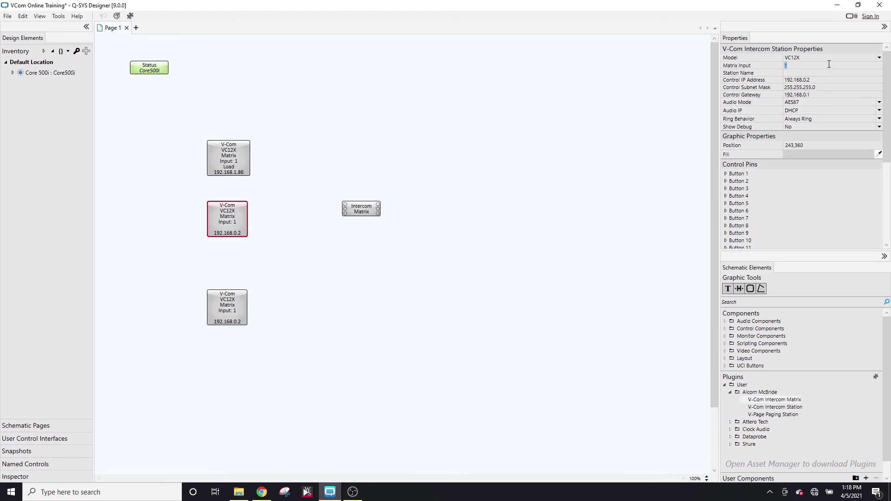
type("2")
key("Tab")
type("Unload")
Set the Unload station's control IP address to 192.168.1.88 and its control gateway to 192.168.1.1
key("Tab")
type("192.168.1.88")
key("Tab")
type("192.168.")
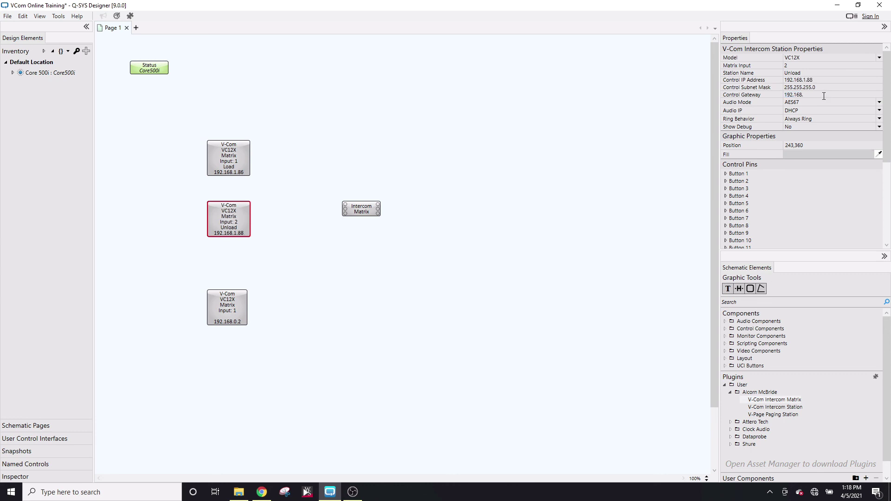
type("1.1")
Switch the Unload station's audio IP to Static and set its audio IP address to 192.168.1.89
left_click(821, 110)
left_click(820, 118)
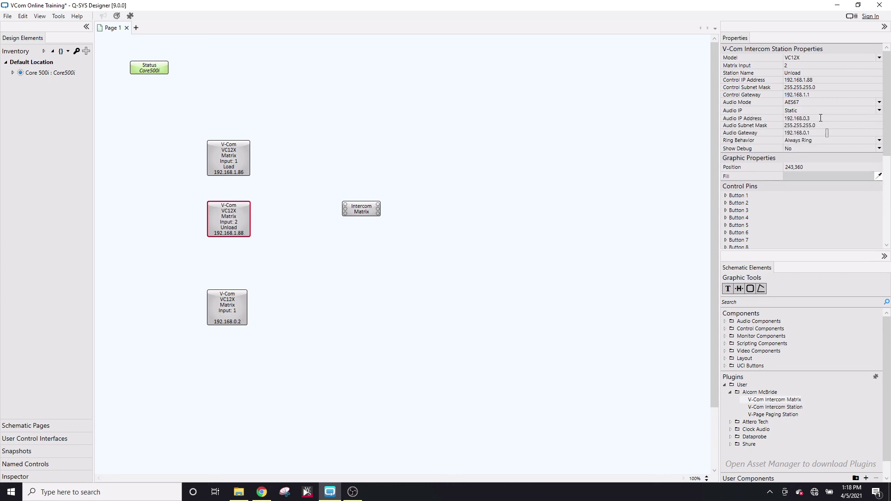
left_click(821, 118)
type("192.168.1.89")
Change the third V-Com station's model to VC16K and name the station OCC
left_click(236, 295)
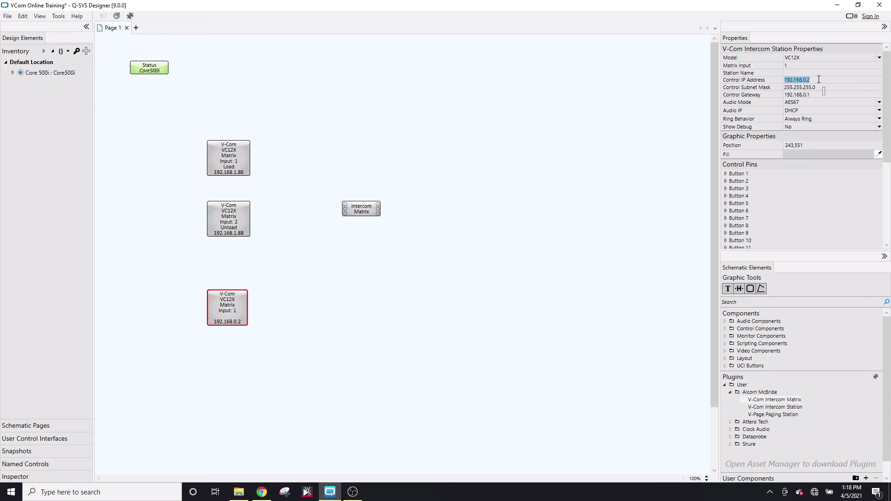
left_click(823, 58)
left_click(821, 75)
left_click(819, 72)
type("OCC")
key("Tab")
Set the OCC station's control IP address to 192.168.1.90 and its control gateway to 192.168.1.1
left_click(818, 79)
key("BackSpace")
key("BackSpace")
key("BackSpace")
type("1.90")
left_click(818, 95)
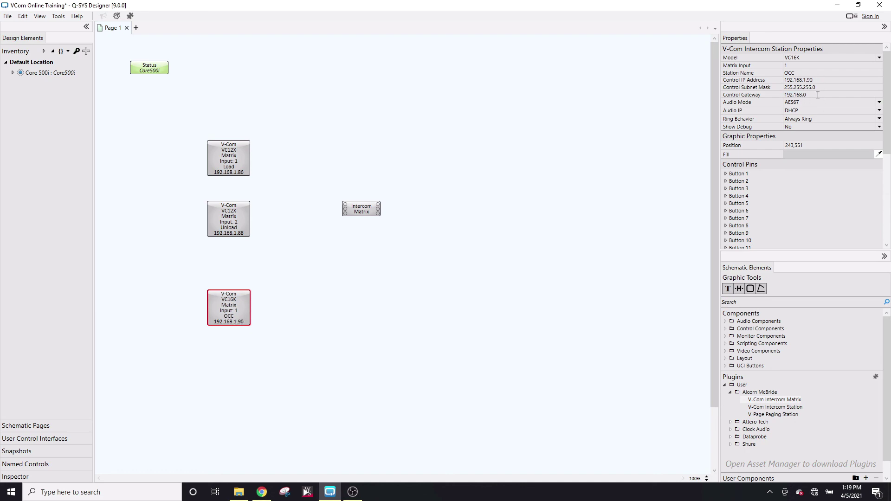
type(".1")
Switch the OCC station's audio IP to Static and open its audio IP address for editing
left_click(814, 112)
left_click(815, 124)
left_click(814, 118)
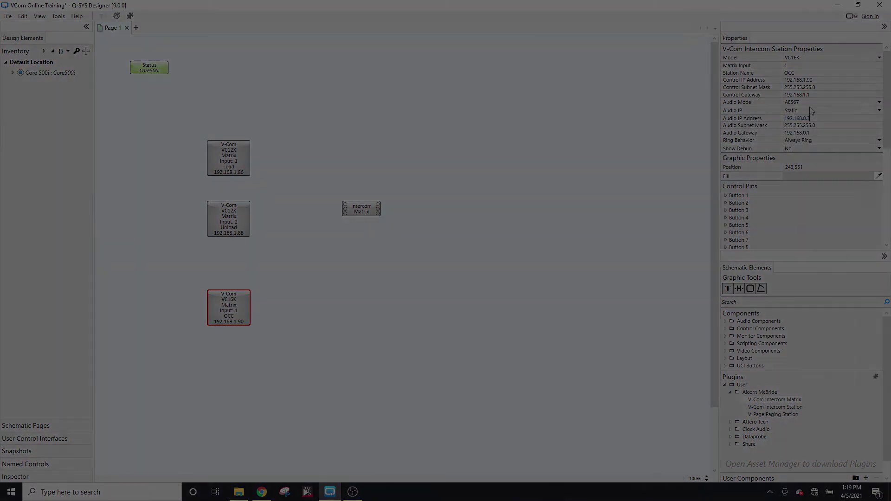